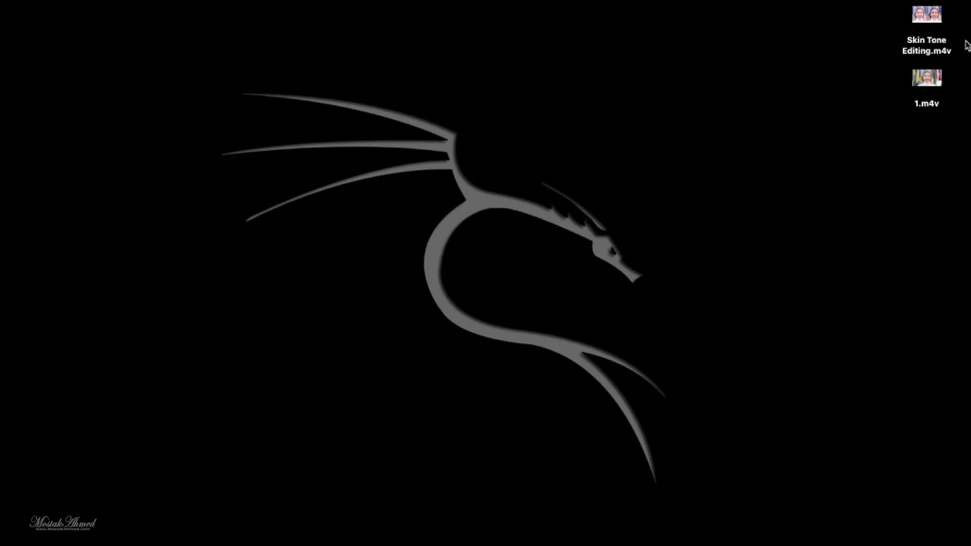
# - Preview the Skin Tone Editing.m4v video full screen from the desktop and close the player
pyautogui.doubleClick(929, 16)
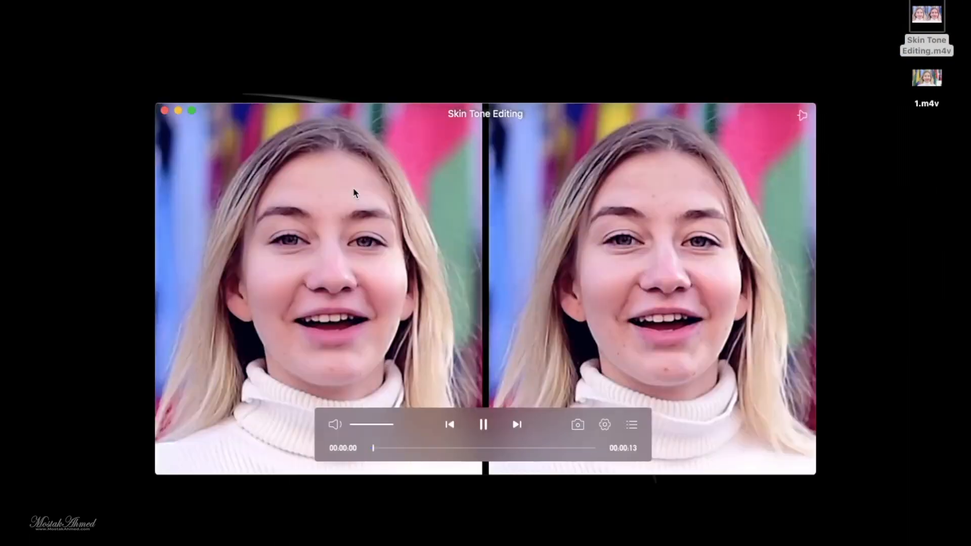
pyautogui.click(191, 111)
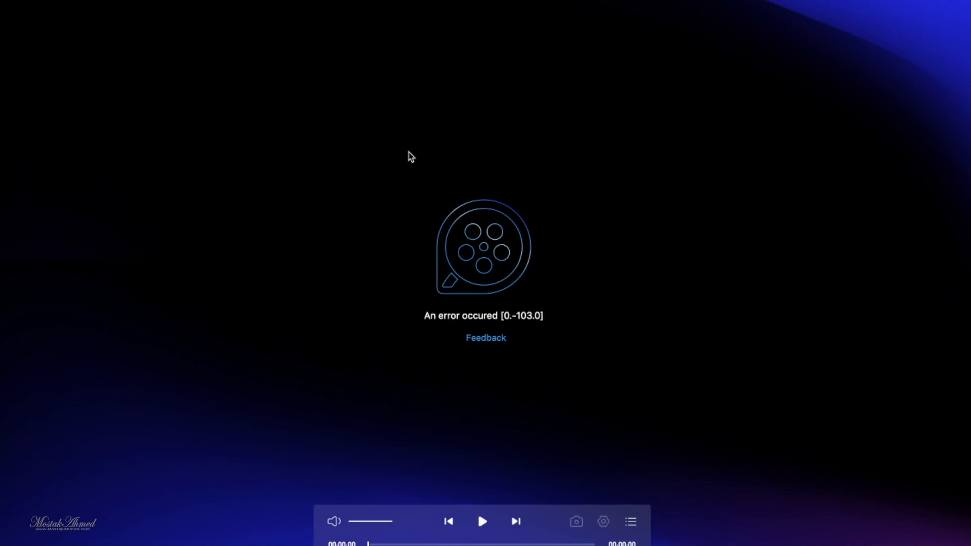
pyautogui.press('Escape')
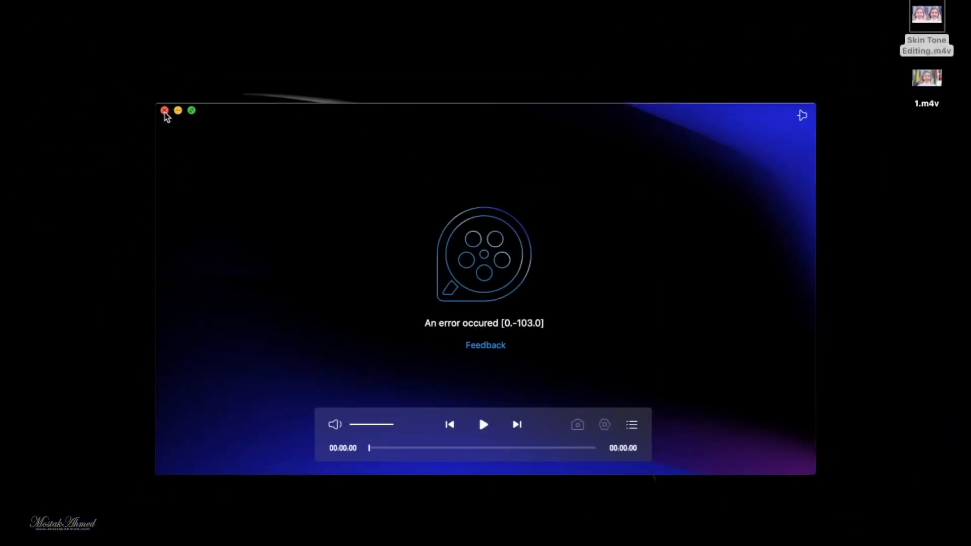
pyautogui.click(163, 109)
pyautogui.click(715, 115)
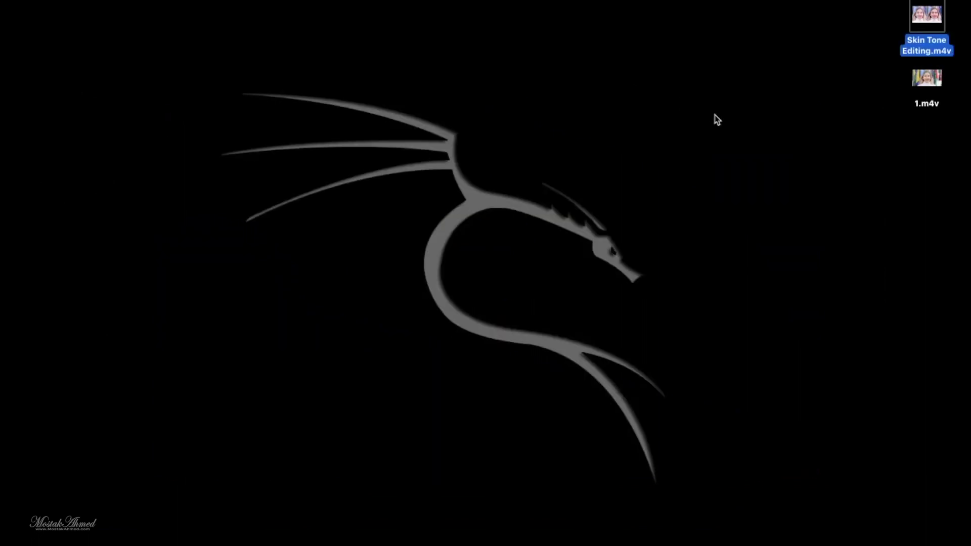
# - Switch to Final Cut Pro and add the desktop clip 1.m4v to the timeline twice, one copy after the other
pyautogui.click(425, 526)
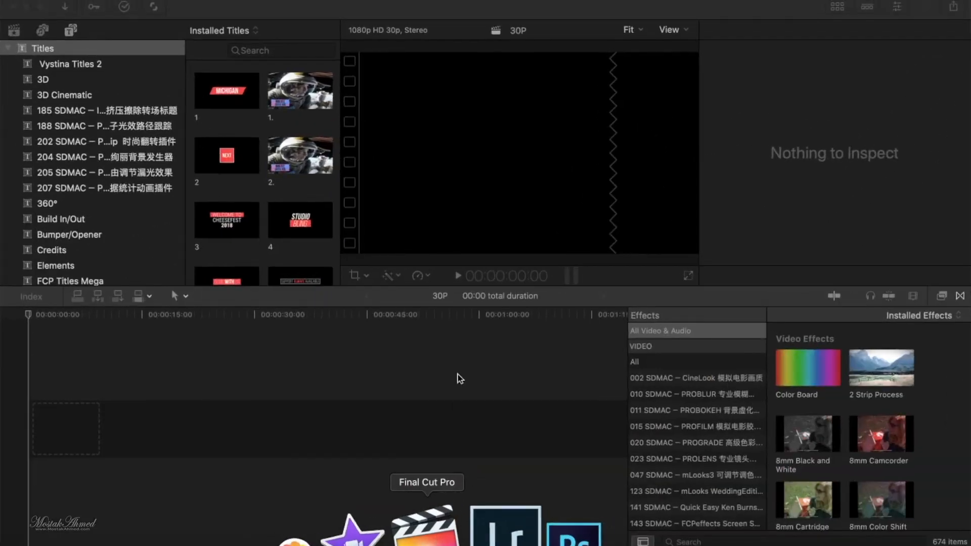
pyautogui.moveTo(577, 5); pyautogui.dragTo(405, 8)
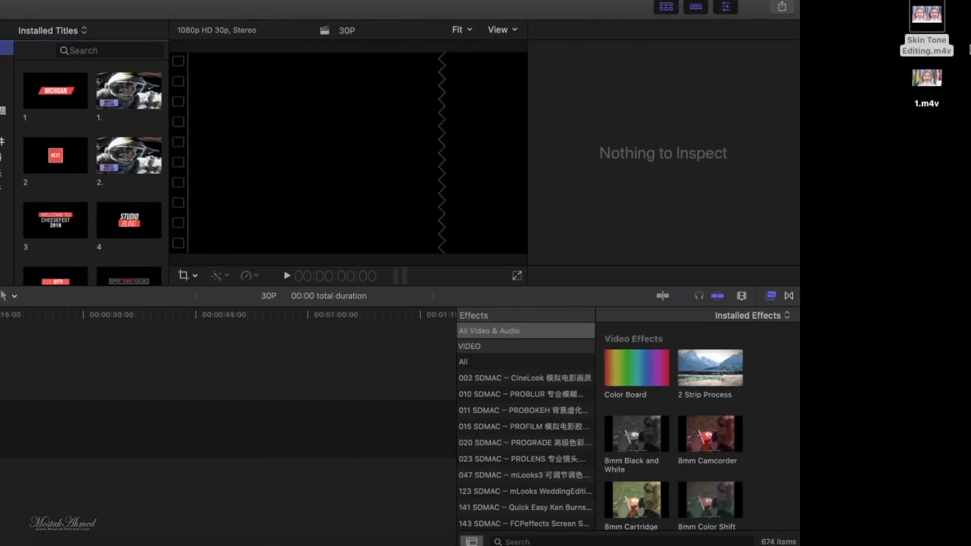
pyautogui.moveTo(926, 77); pyautogui.dragTo(130, 361)
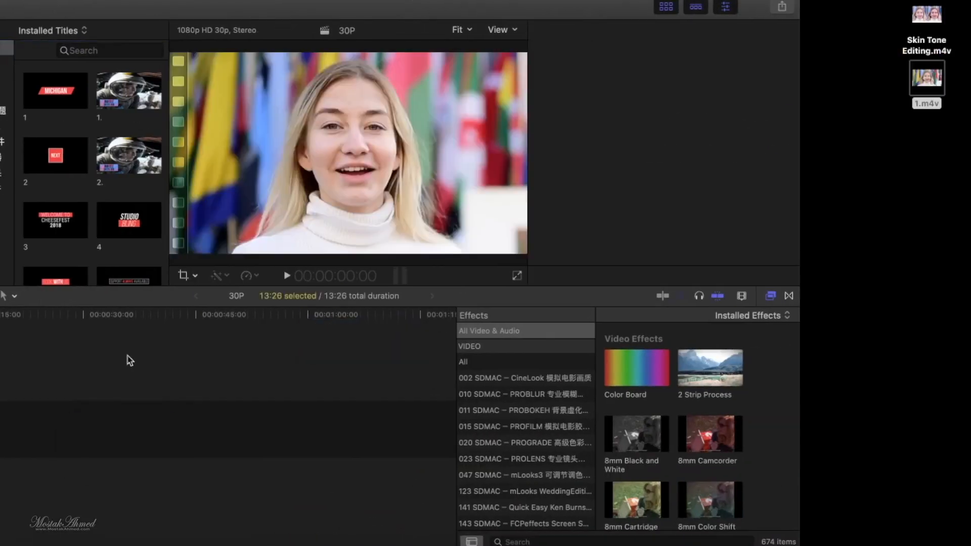
pyautogui.moveTo(396, 9); pyautogui.dragTo(489, 8)
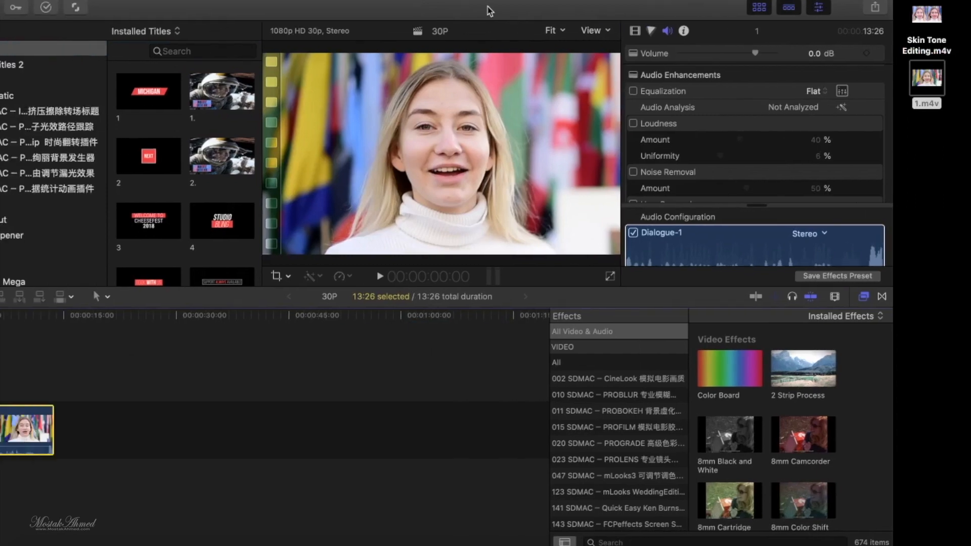
pyautogui.moveTo(934, 78); pyautogui.dragTo(174, 439)
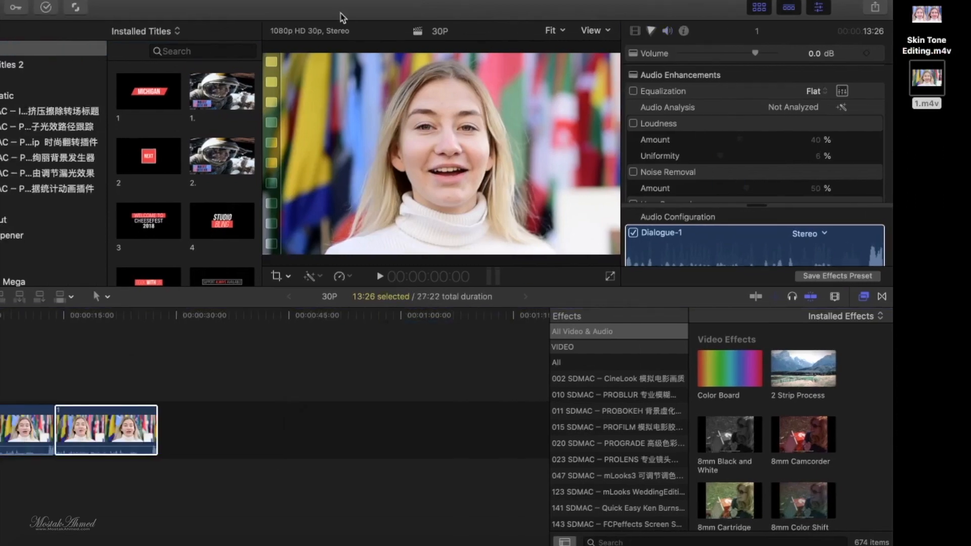
pyautogui.moveTo(323, 6); pyautogui.dragTo(404, 1)
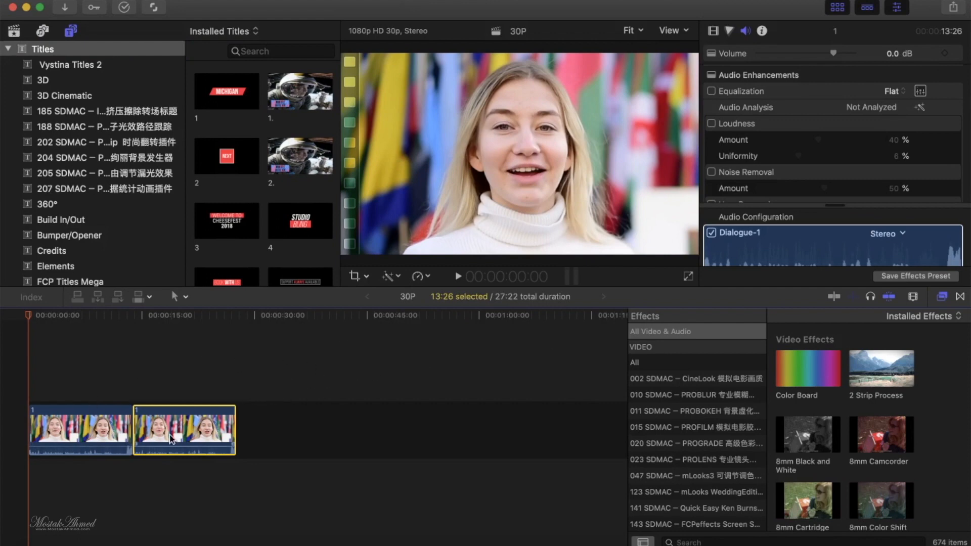
# - Search the effects for "half" and apply Half Width - Full Height to both timeline clips
pyautogui.click(747, 539)
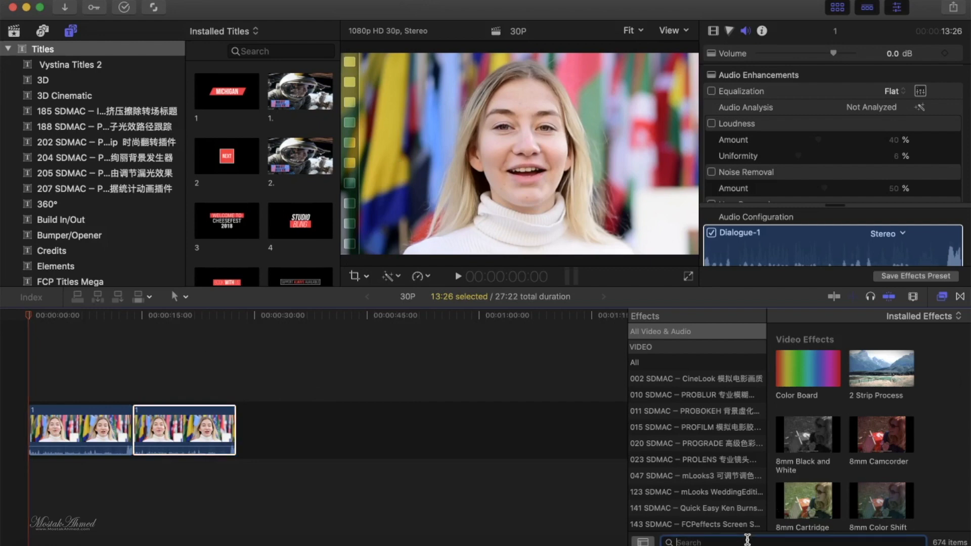
pyautogui.write('half')
pyautogui.moveTo(868, 443); pyautogui.dragTo(71, 434)
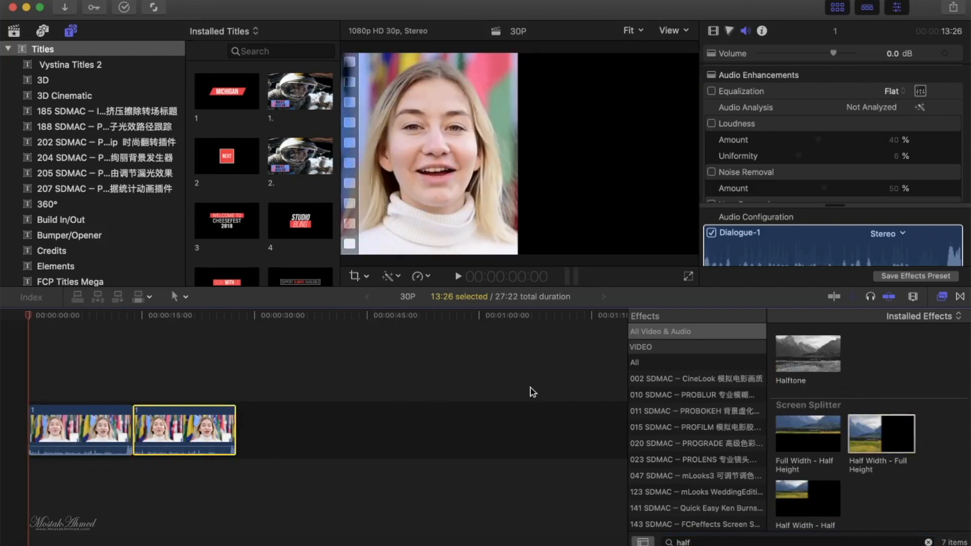
pyautogui.moveTo(874, 444); pyautogui.dragTo(80, 431)
pyautogui.moveTo(893, 444); pyautogui.dragTo(176, 442)
pyautogui.click(67, 390)
pyautogui.click(185, 389)
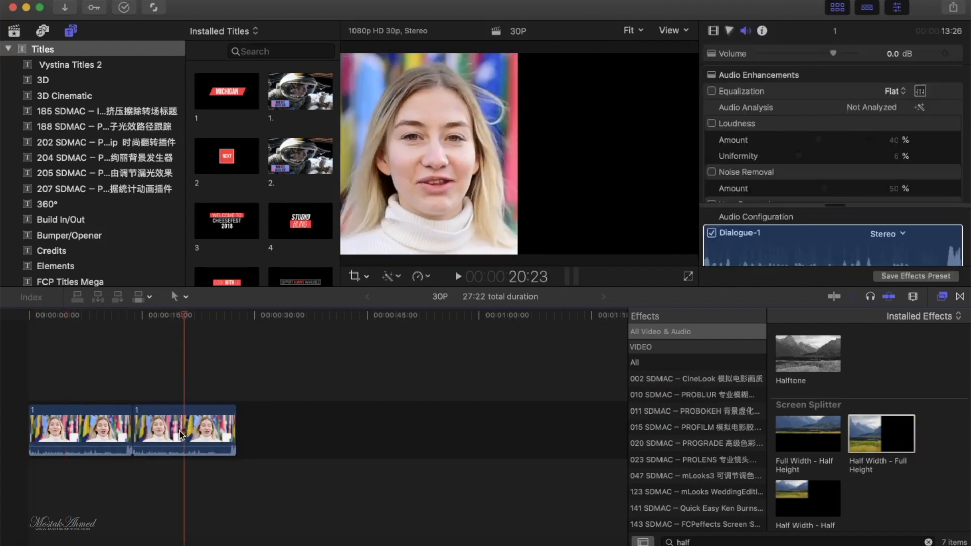
# - Set the second clip's Half Width - Full Height position to Right and stack that clip directly above the first one
pyautogui.click(182, 436)
pyautogui.click(894, 92)
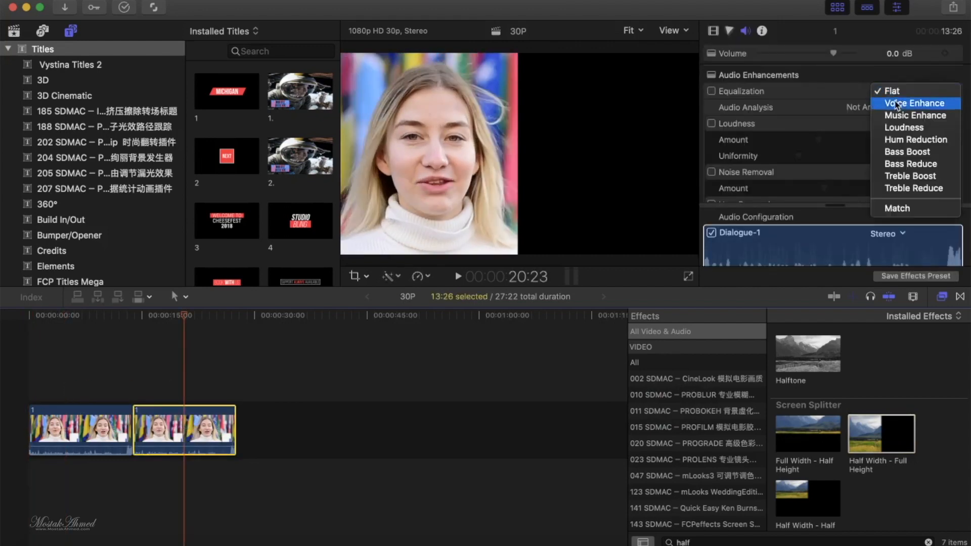
pyautogui.click(846, 67)
pyautogui.scroll(-2, 855, 126)
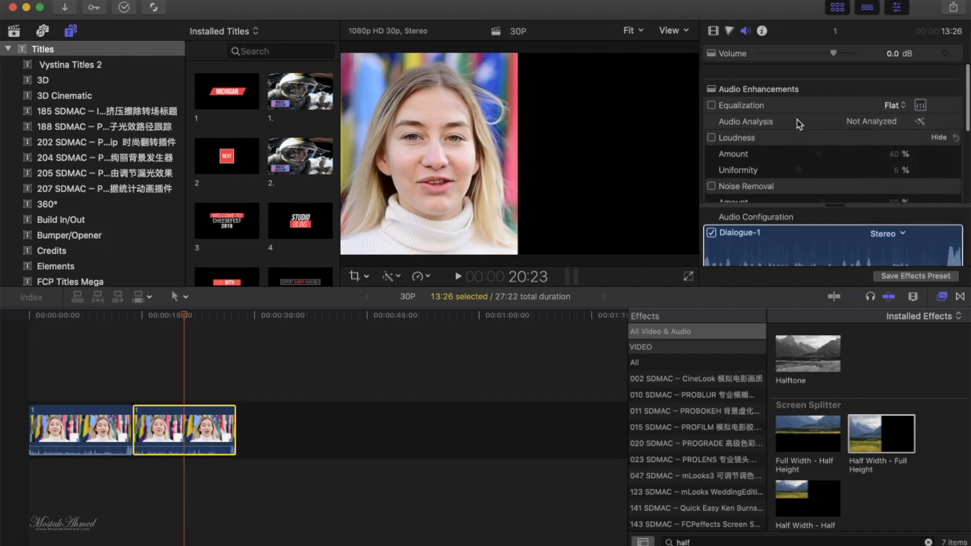
pyautogui.click(713, 30)
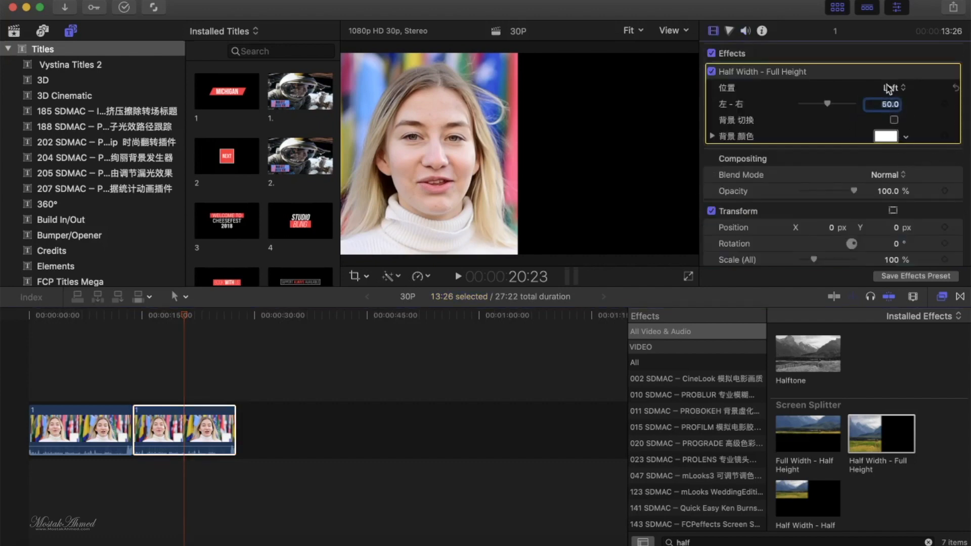
pyautogui.click(893, 87)
pyautogui.click(891, 102)
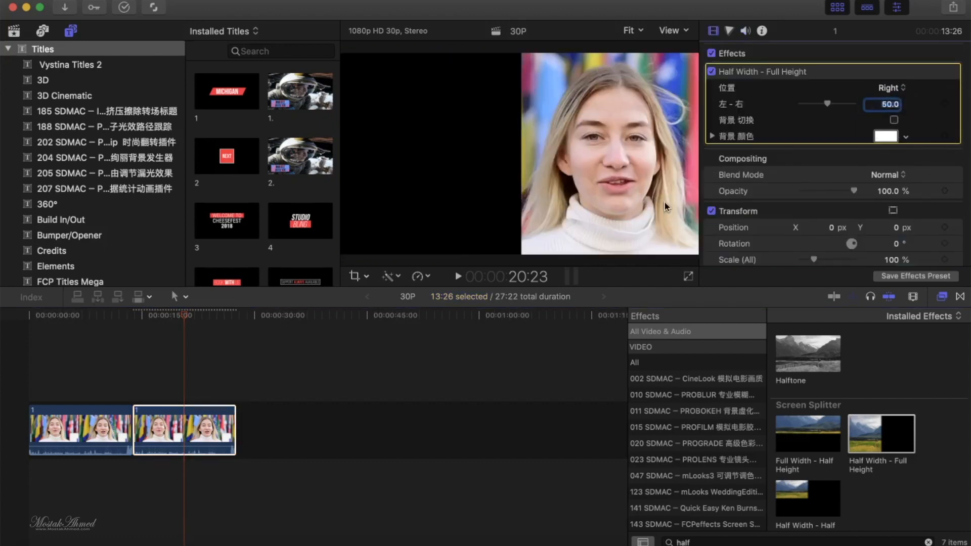
pyautogui.moveTo(172, 433); pyautogui.dragTo(121, 402)
pyautogui.click(67, 334)
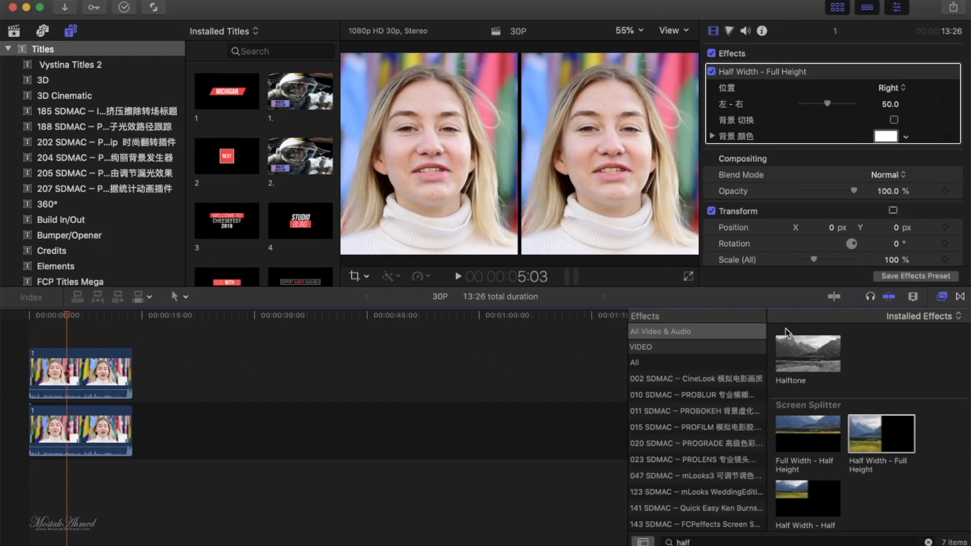
# - Clear the effects search and apply the 227 C effect from the 020 SDMAC PROGRADE category to both stacked clips
pyautogui.click(712, 379)
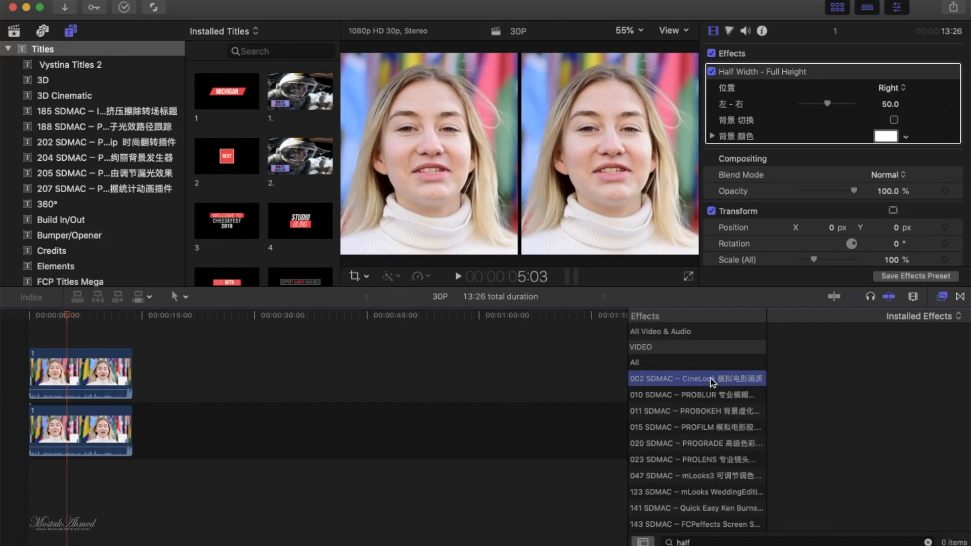
pyautogui.click(731, 444)
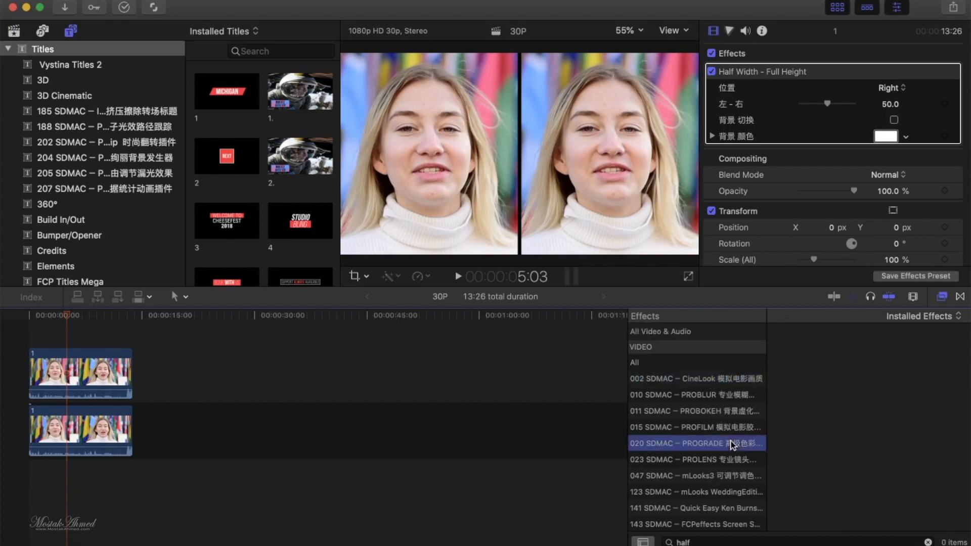
pyautogui.click(928, 541)
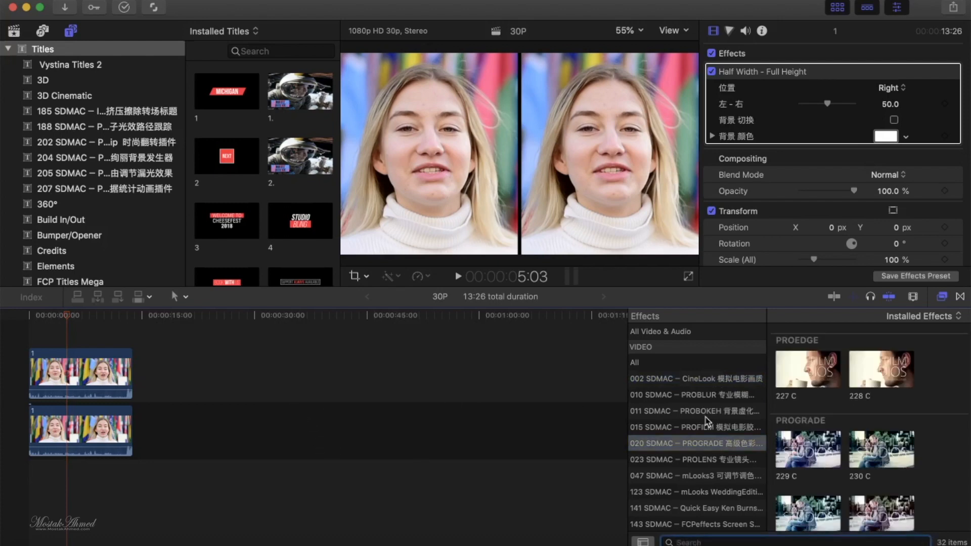
pyautogui.doubleClick(807, 383)
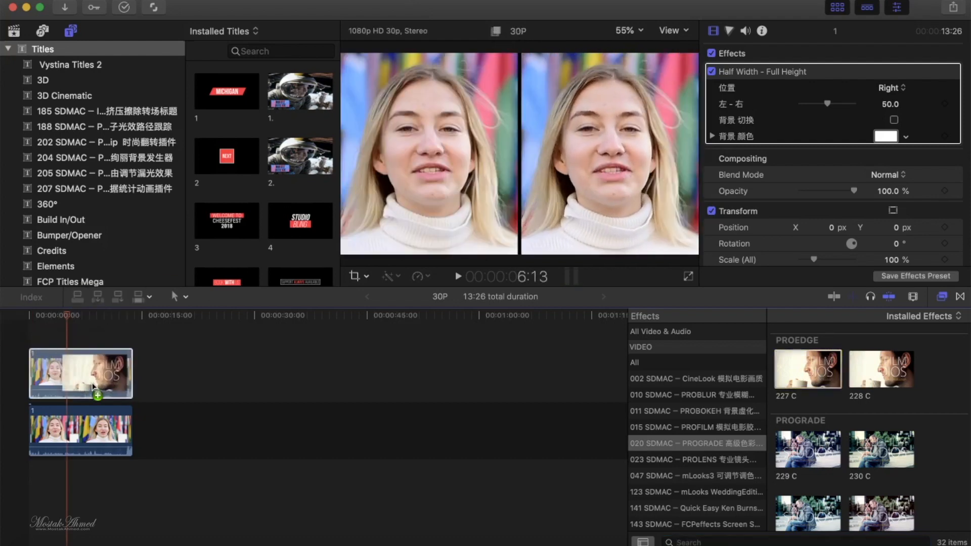
pyautogui.moveTo(807, 370); pyautogui.dragTo(89, 430)
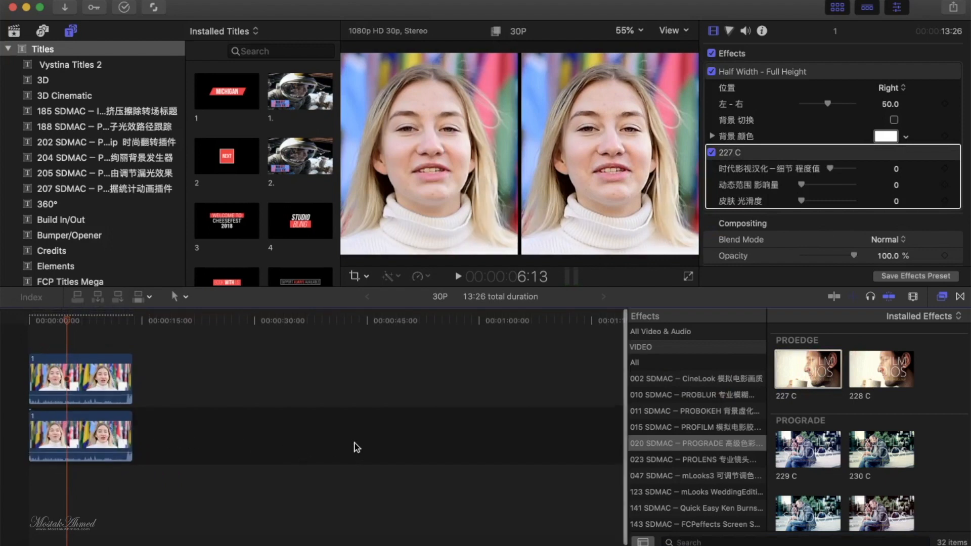
# - Play the stacked clips from about 2:26 to compare the two halves side by side
pyautogui.click(50, 335)
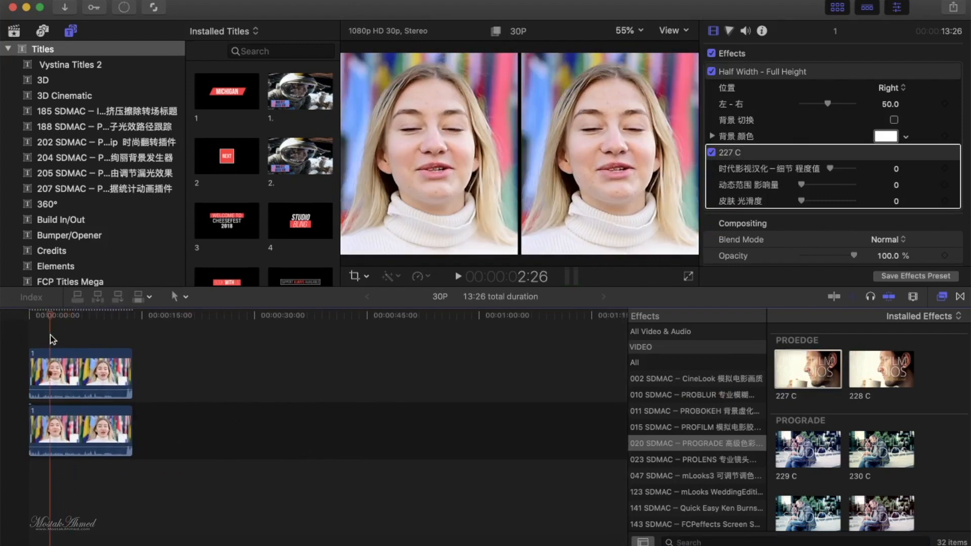
pyautogui.press('space')
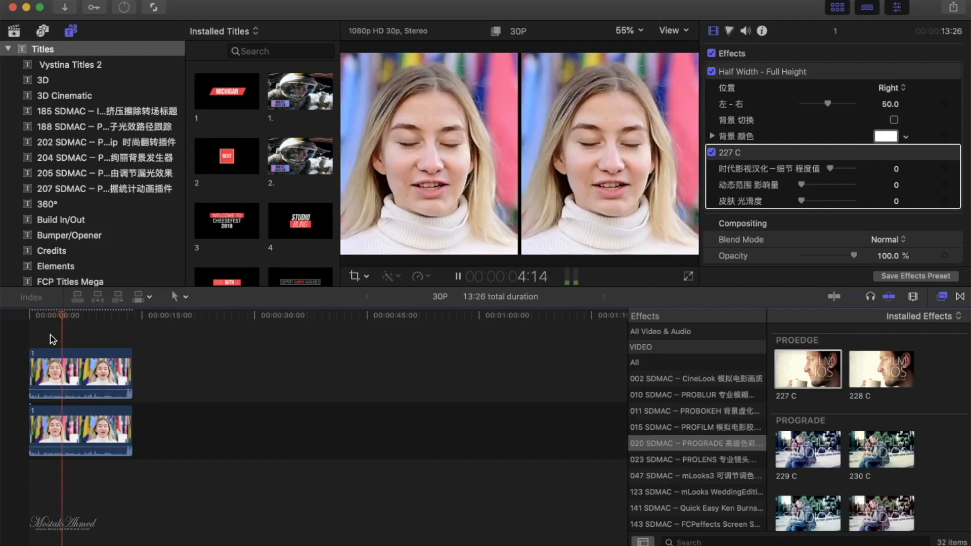
pyautogui.press('space')
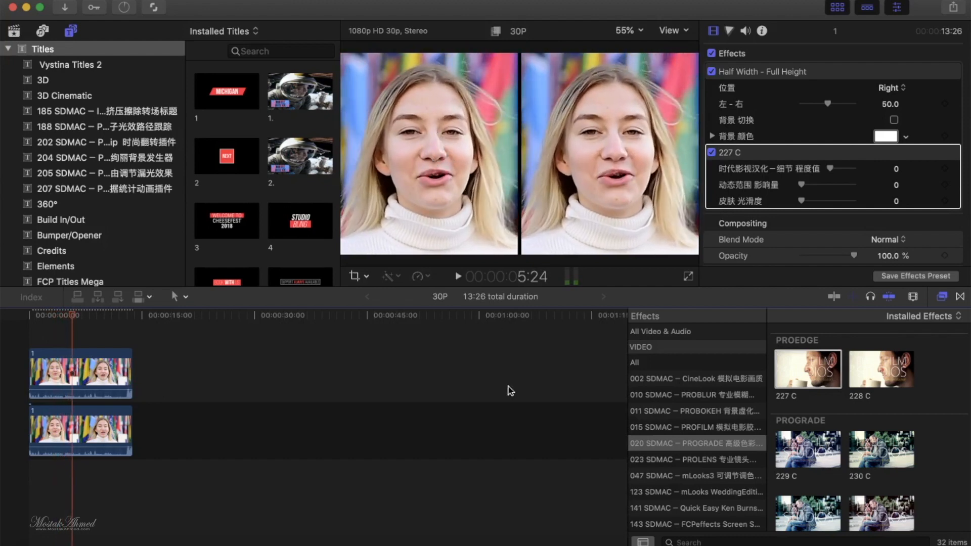
# - Search all video and audio effects for "skin" and look through the matching effects and effect categories
pyautogui.click(688, 540)
pyautogui.write('skin')
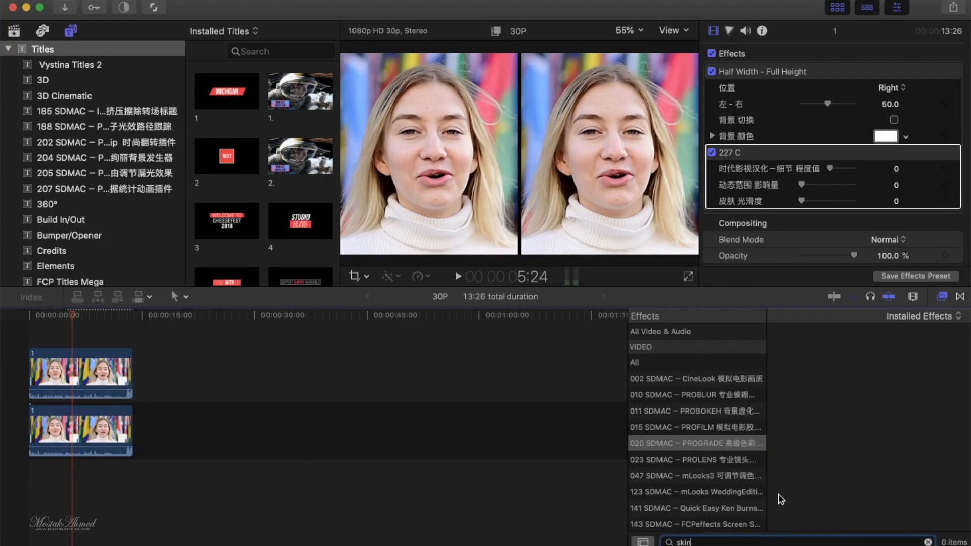
pyautogui.click(658, 332)
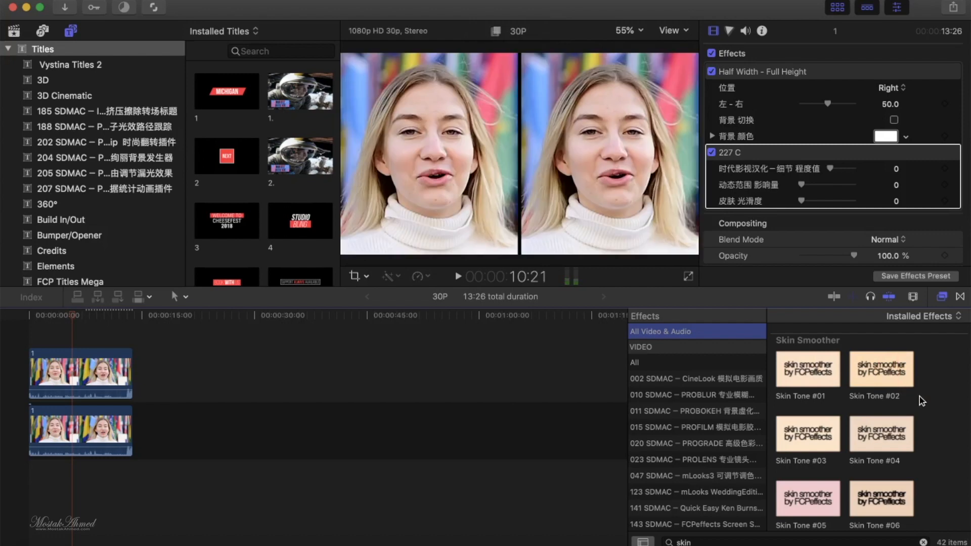
pyautogui.scroll(-3, 920, 397)
pyautogui.scroll(-4, 679, 489)
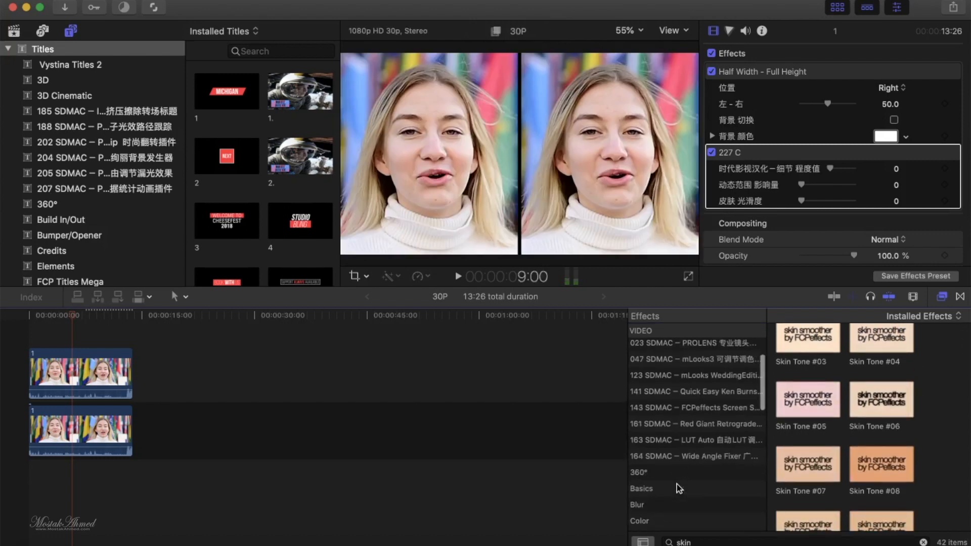
pyautogui.scroll(-10, 697, 467)
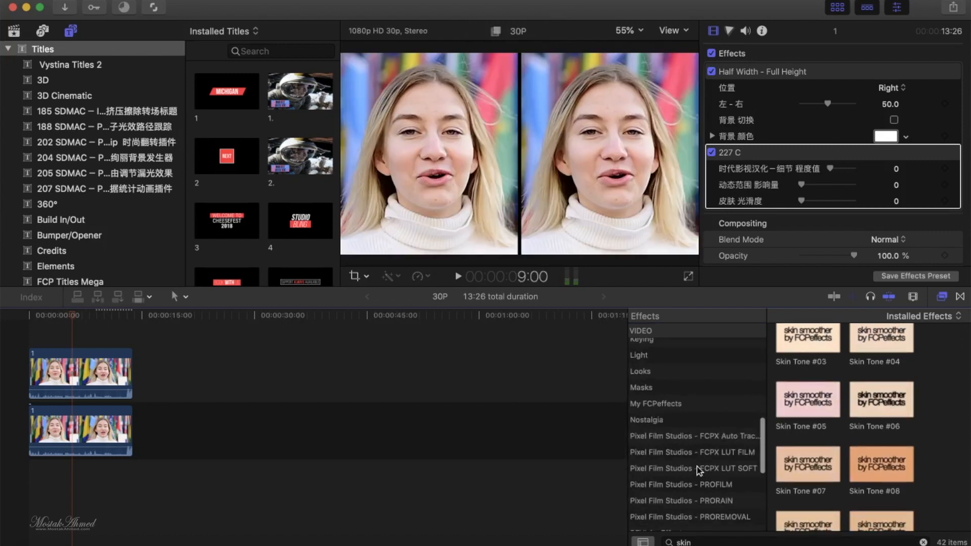
# - Show the My FCPeffects category without a search filter and browse its Skin Smoother presets
pyautogui.click(655, 404)
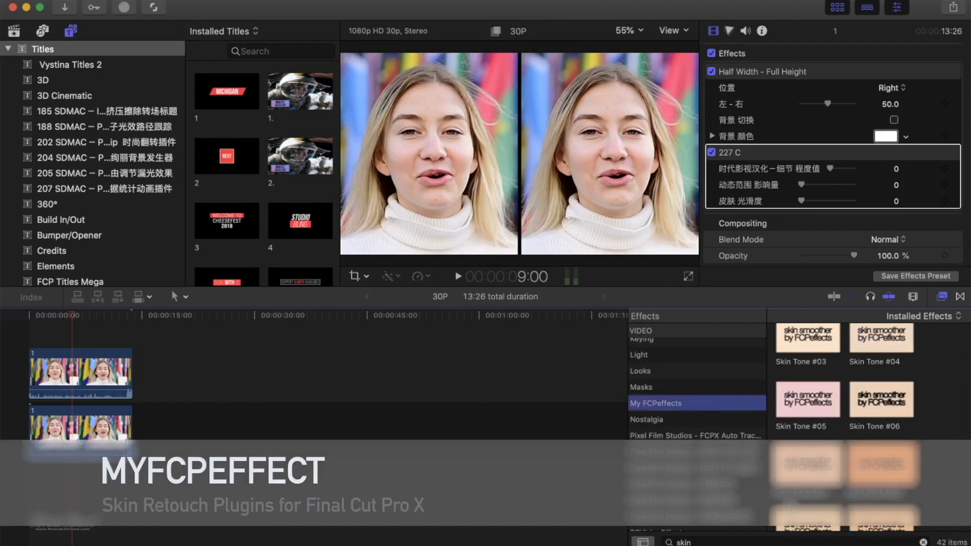
pyautogui.click(923, 542)
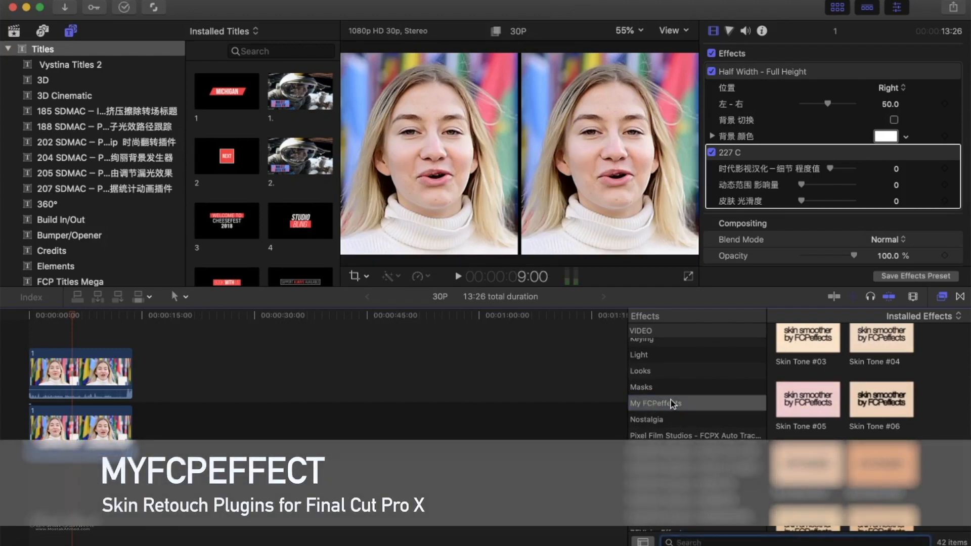
pyautogui.click(672, 403)
pyautogui.scroll(-10, 845, 384)
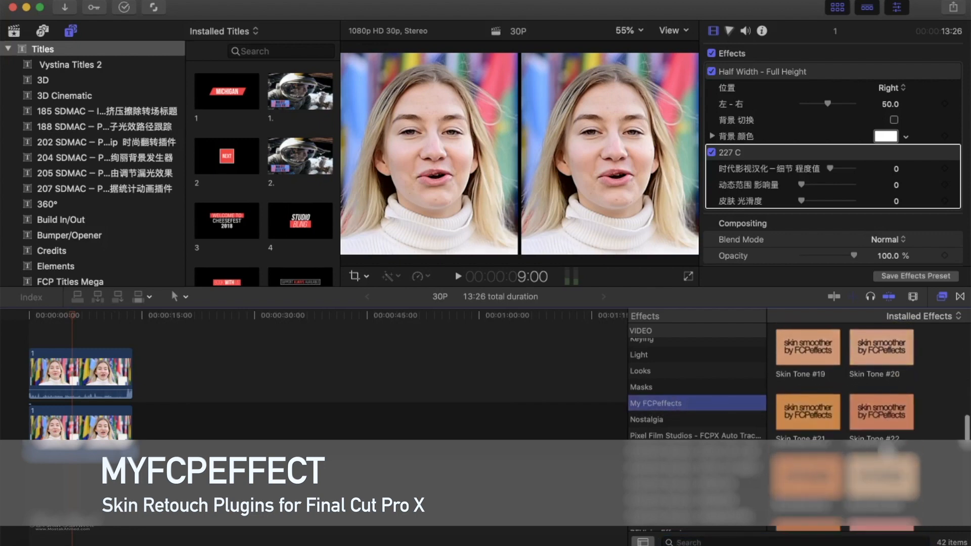
pyautogui.scroll(10, 844, 384)
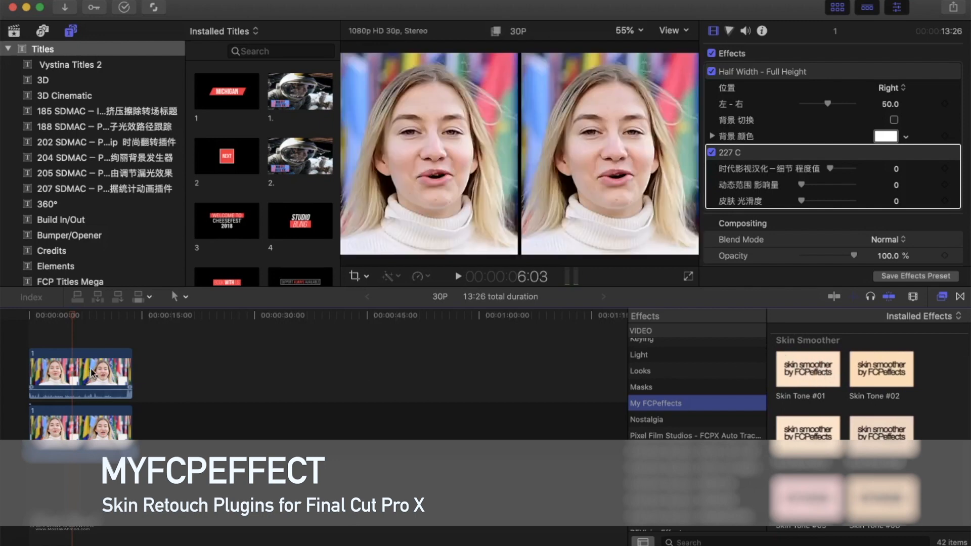
# - Select the lower clip in the timeline, hide the titles category list and narrow the browser to enlarge the viewer
pyautogui.click(57, 422)
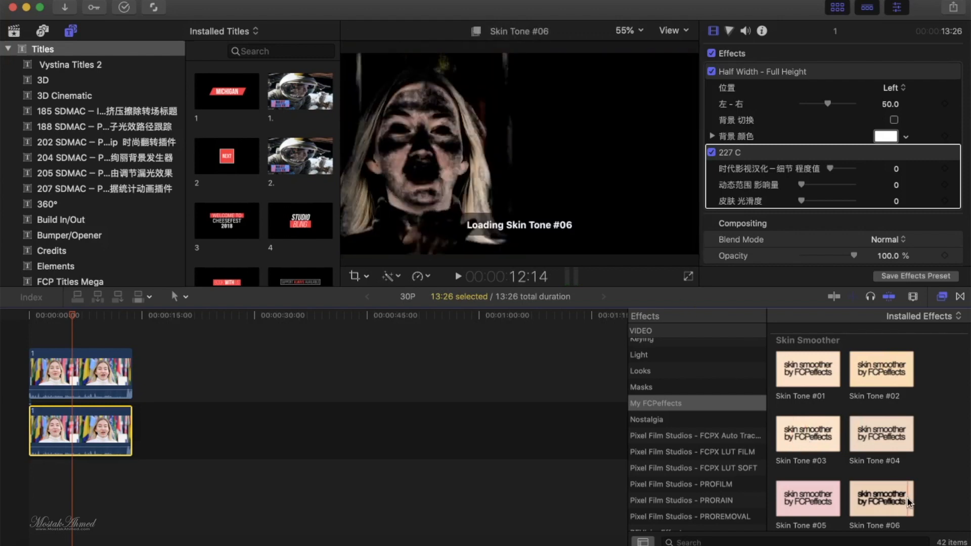
pyautogui.click(72, 31)
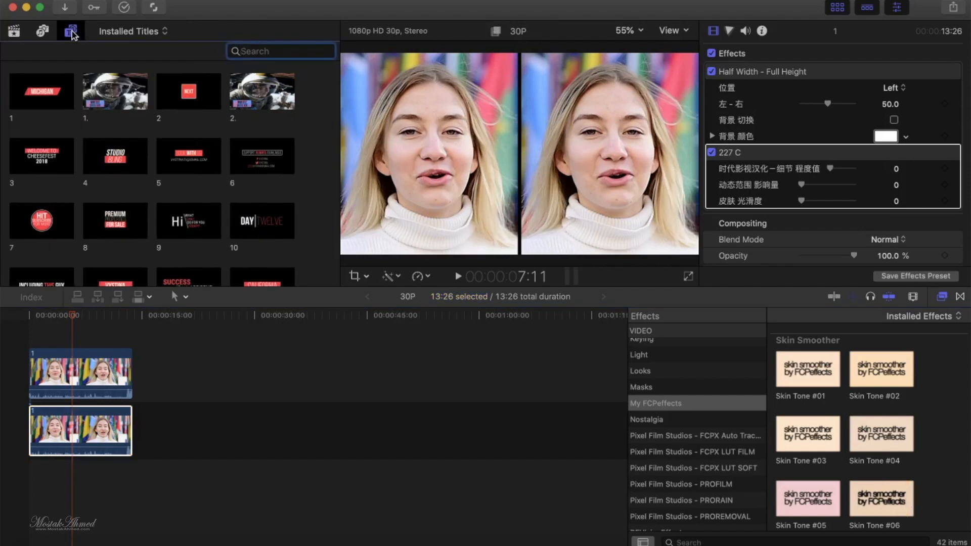
pyautogui.moveTo(341, 136); pyautogui.dragTo(190, 136)
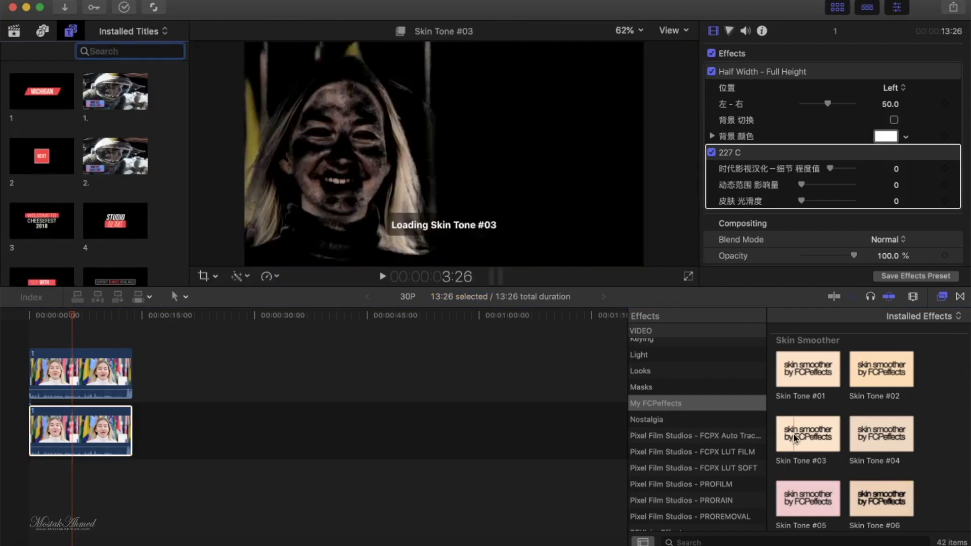
# - Apply the Skin Tone #05 preset of the Skin Smoother effects to the lower clip in the timeline
pyautogui.scroll(-2, 892, 435)
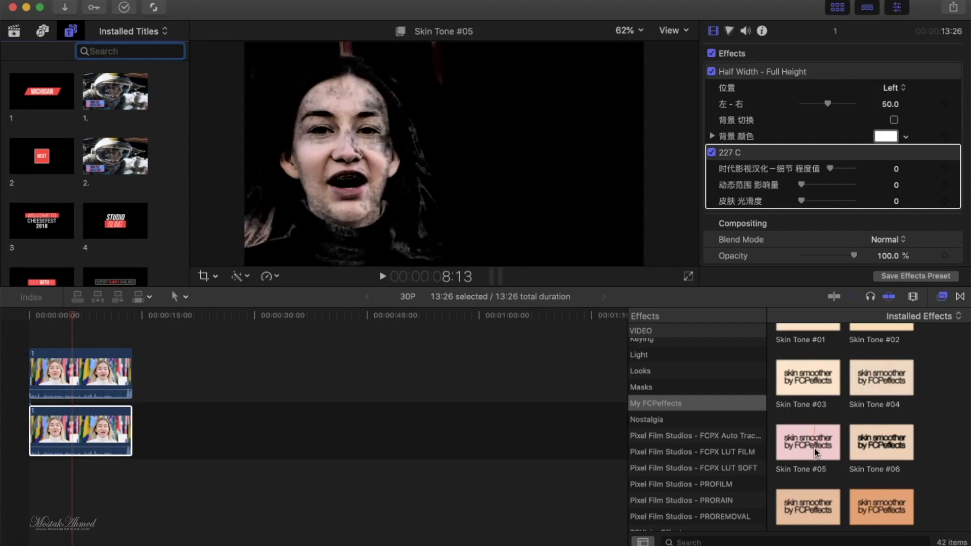
pyautogui.moveTo(805, 447); pyautogui.dragTo(116, 434)
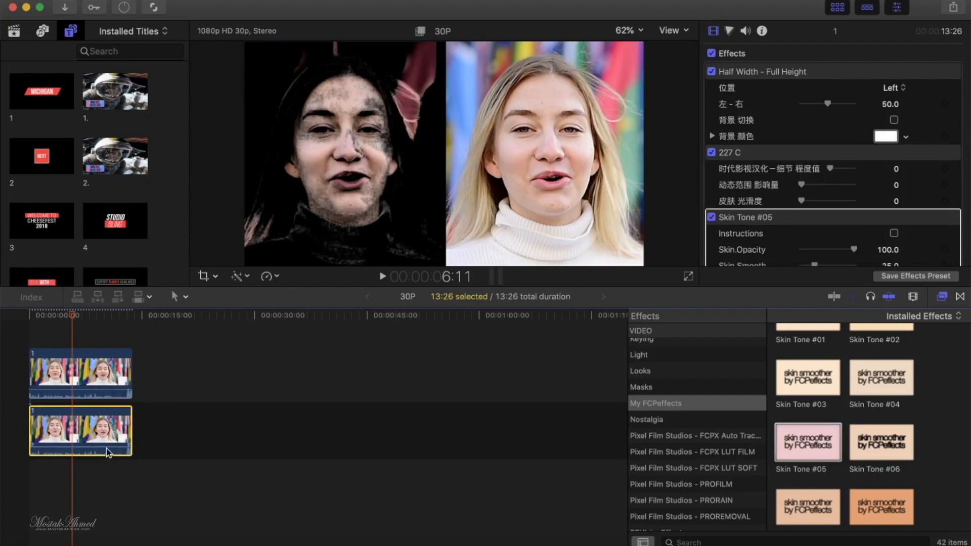
pyautogui.scroll(-6, 826, 203)
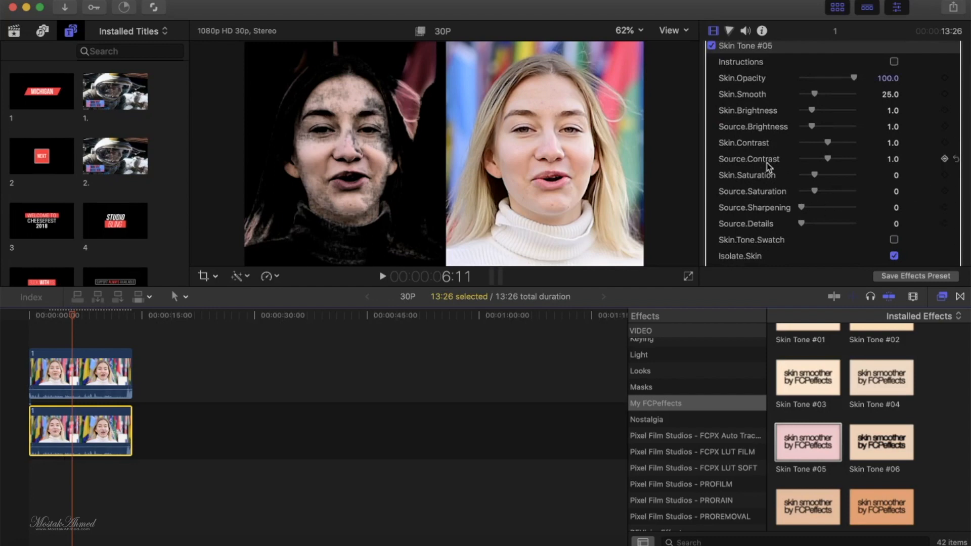
pyautogui.click(897, 8)
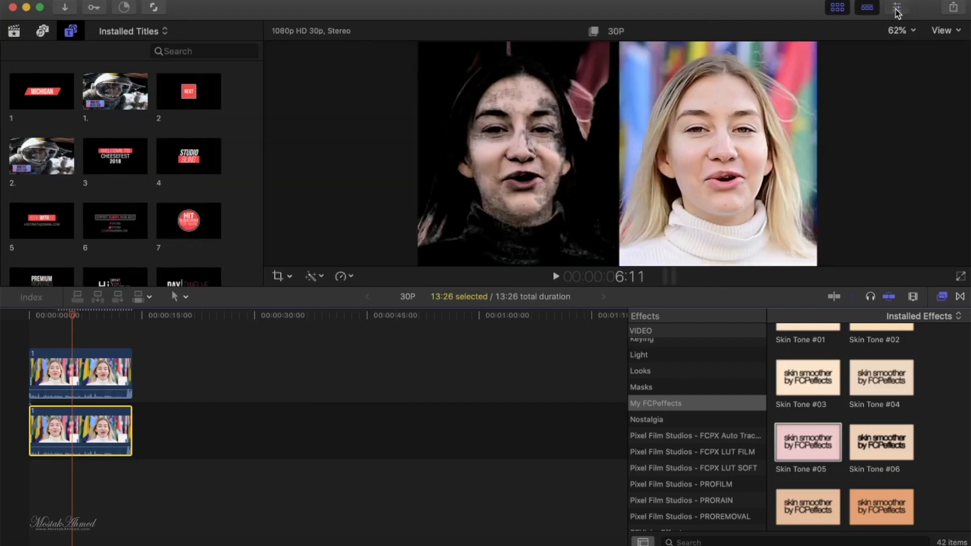
pyautogui.click(897, 8)
# - Set Skin.Black.Levels of the lower clip's Skin Tone #05 effect to 0.35 to refine the skin mask
pyautogui.scroll(-5, 802, 174)
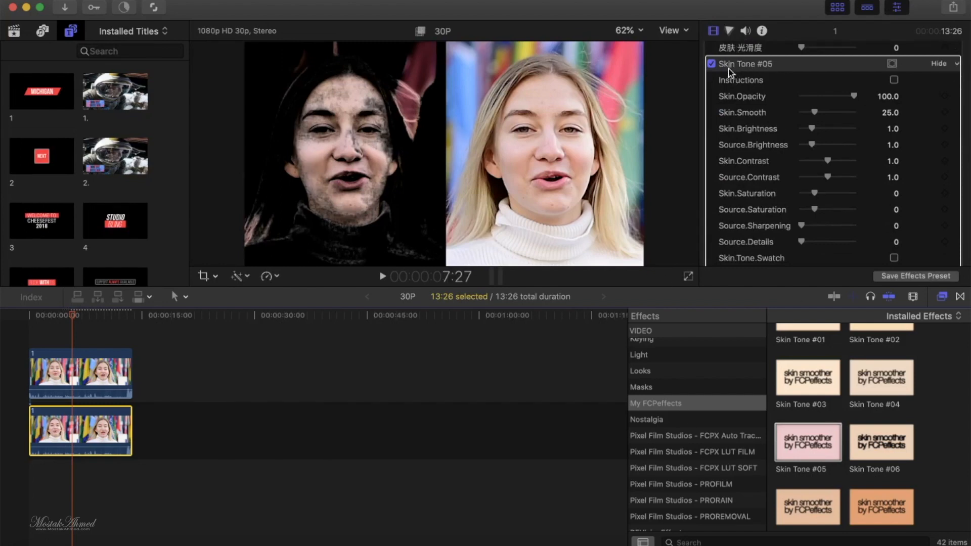
pyautogui.scroll(-3, 772, 72)
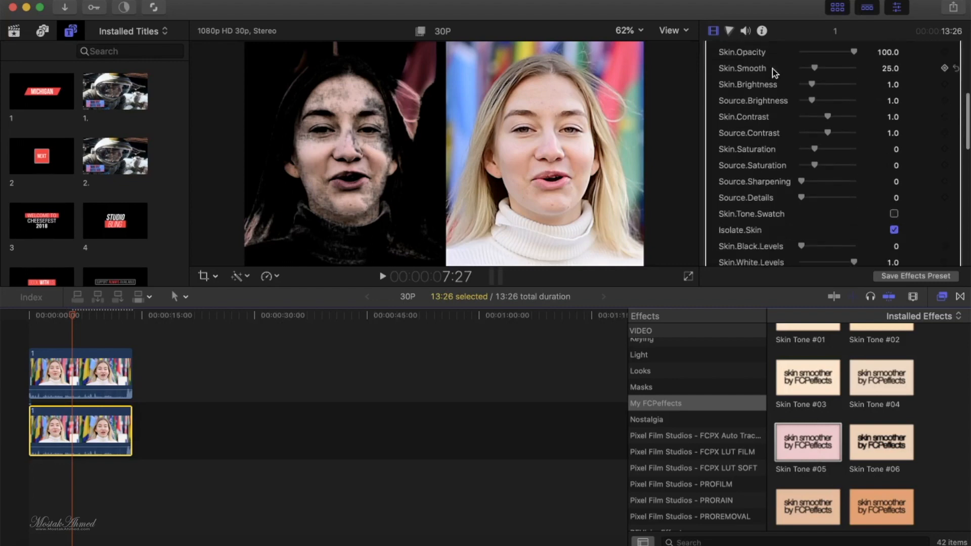
pyautogui.scroll(-10, 796, 202)
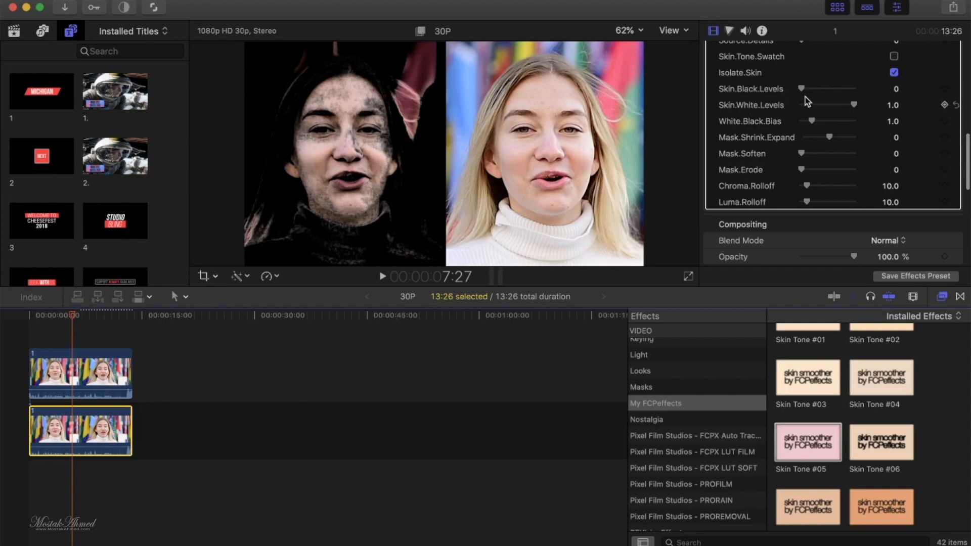
pyautogui.moveTo(802, 88); pyautogui.dragTo(820, 89)
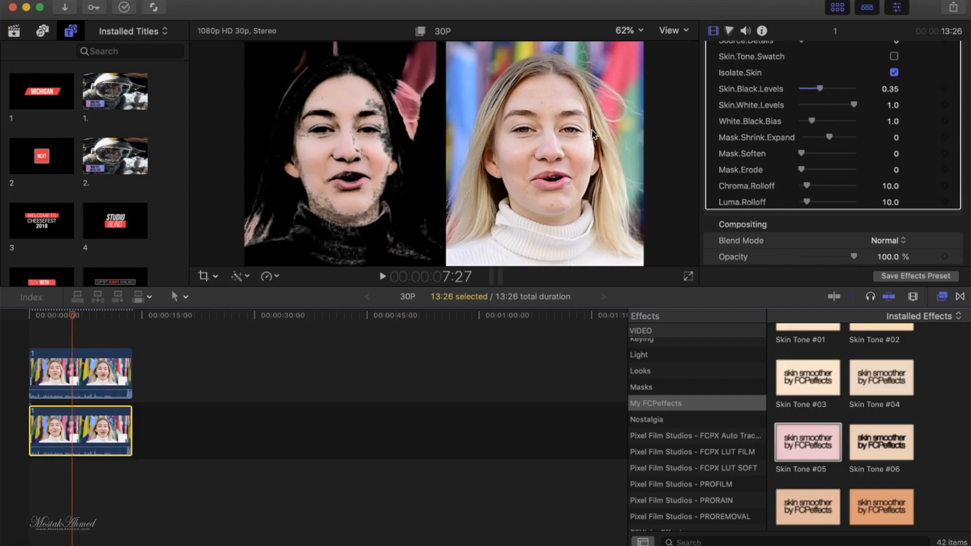
# - Turn off Isolate.Skin in the lower clip's Skin Tone #05 effect to show the full image
pyautogui.scroll(10, 794, 146)
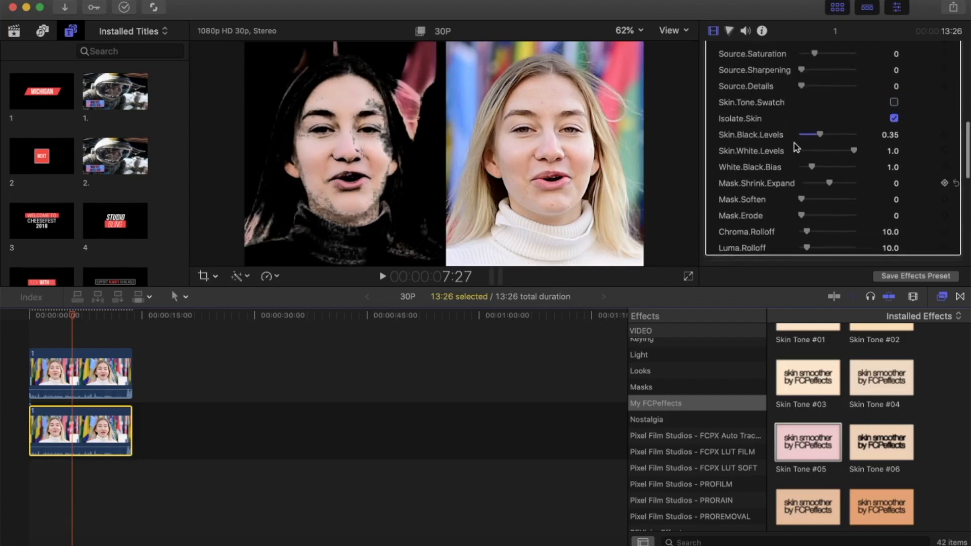
pyautogui.scroll(-5, 797, 147)
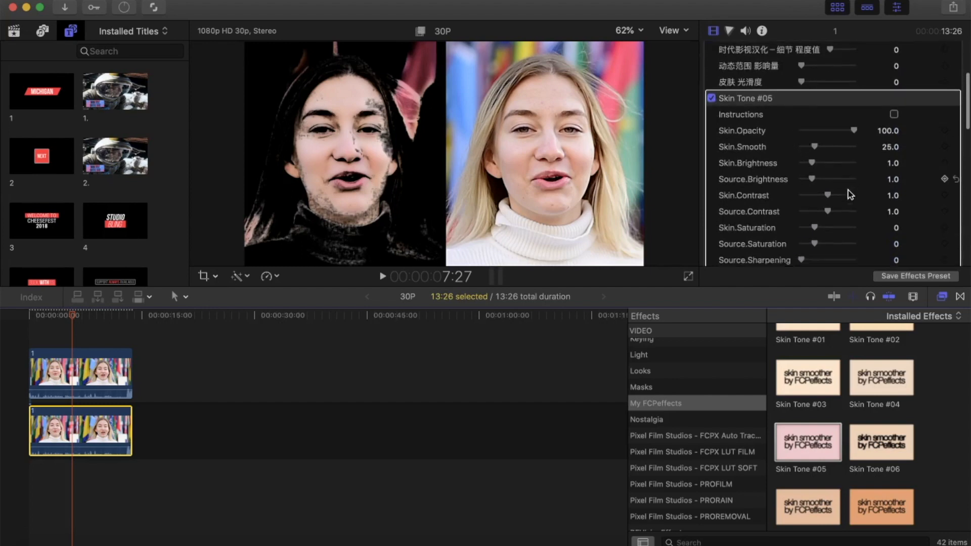
pyautogui.click(894, 209)
pyautogui.click(894, 208)
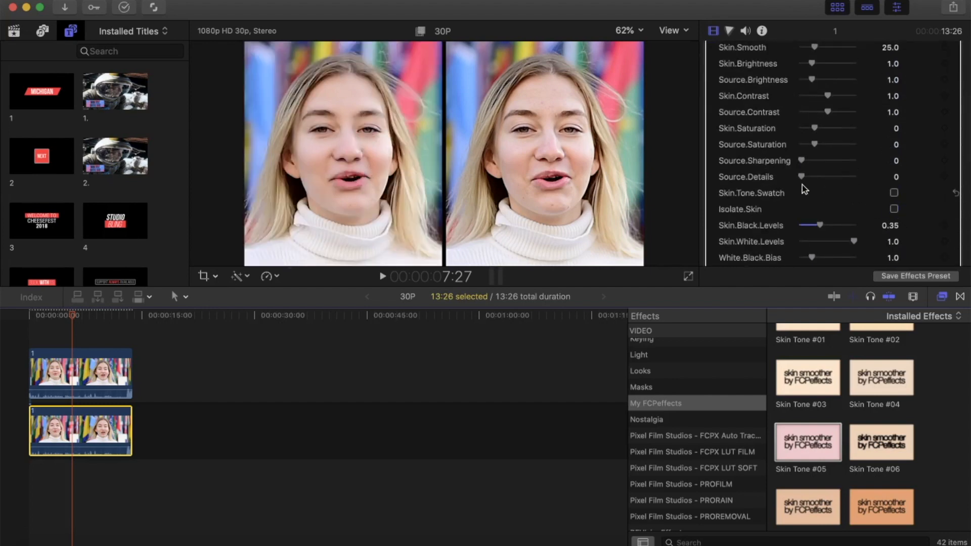
# - Reduce Skin.Opacity of the lower clip's Skin Tone #05 effect to about 50.77
pyautogui.scroll(5, 803, 184)
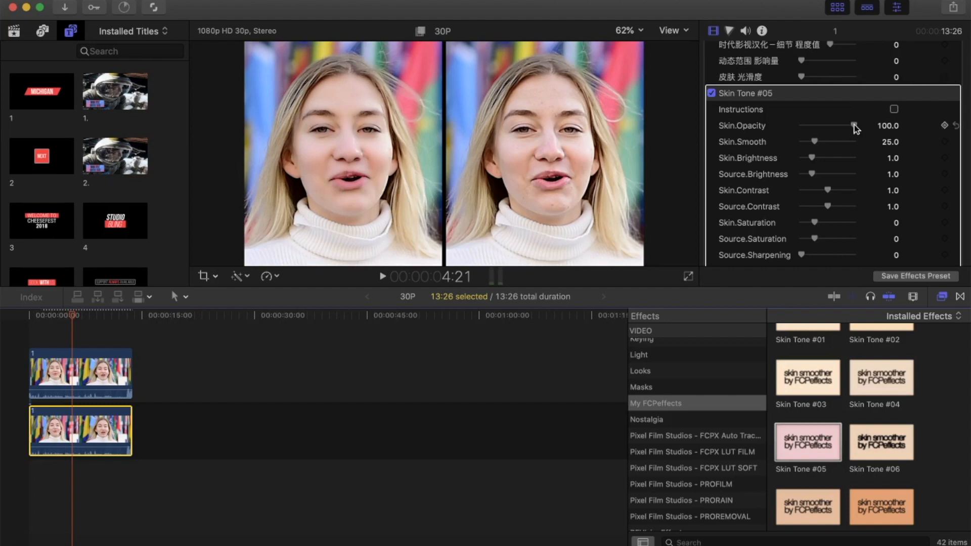
pyautogui.moveTo(855, 129); pyautogui.dragTo(830, 126)
pyautogui.moveTo(829, 126); pyautogui.dragTo(828, 126)
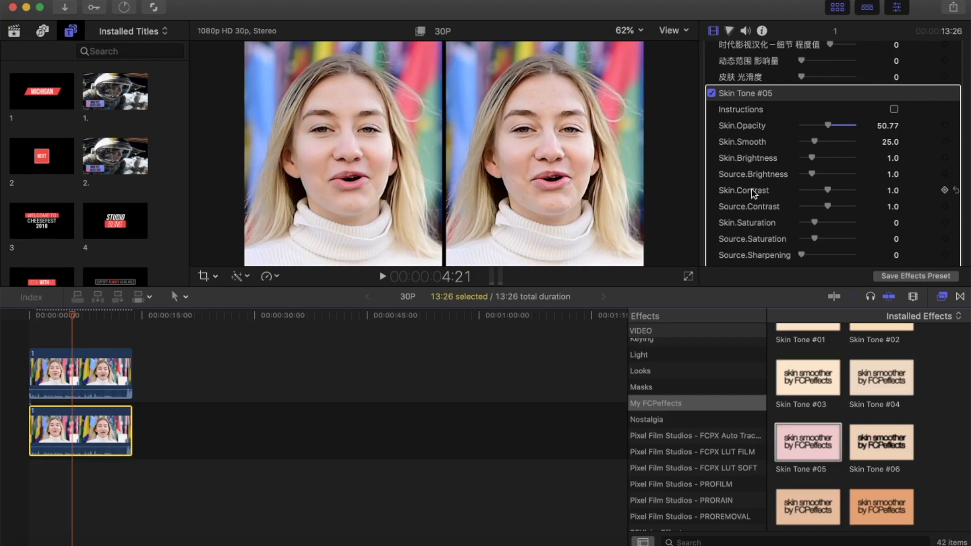
# - Apply the 229 C effect from the 020 SDMAC PROGRADE category to both stacked clips and play the comparison full screen
pyautogui.scroll(3, 854, 436)
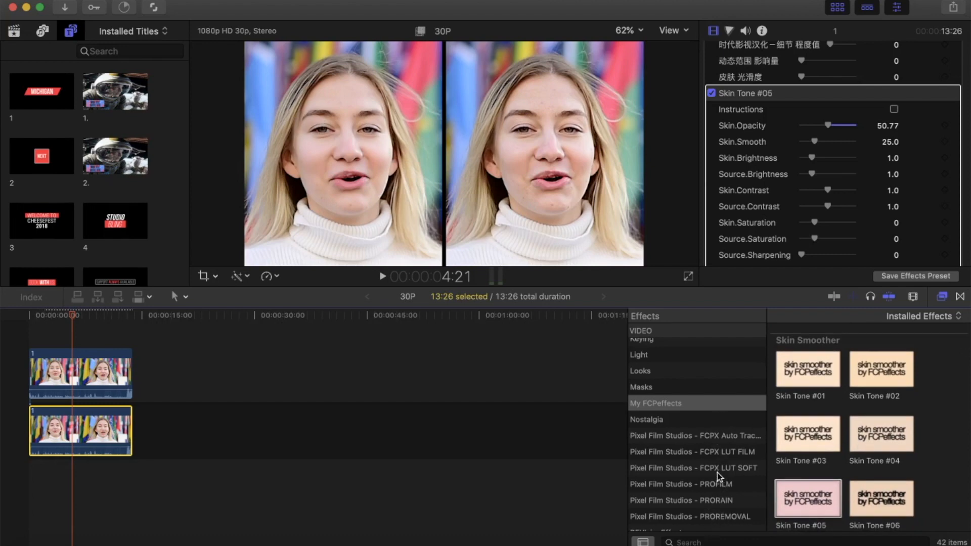
pyautogui.scroll(-5, 714, 473)
pyautogui.scroll(10, 713, 470)
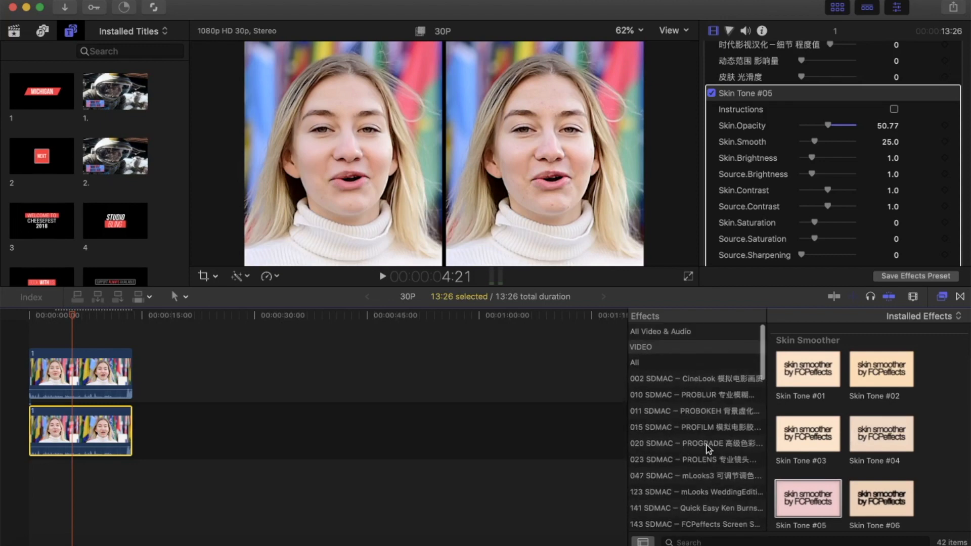
pyautogui.click(707, 444)
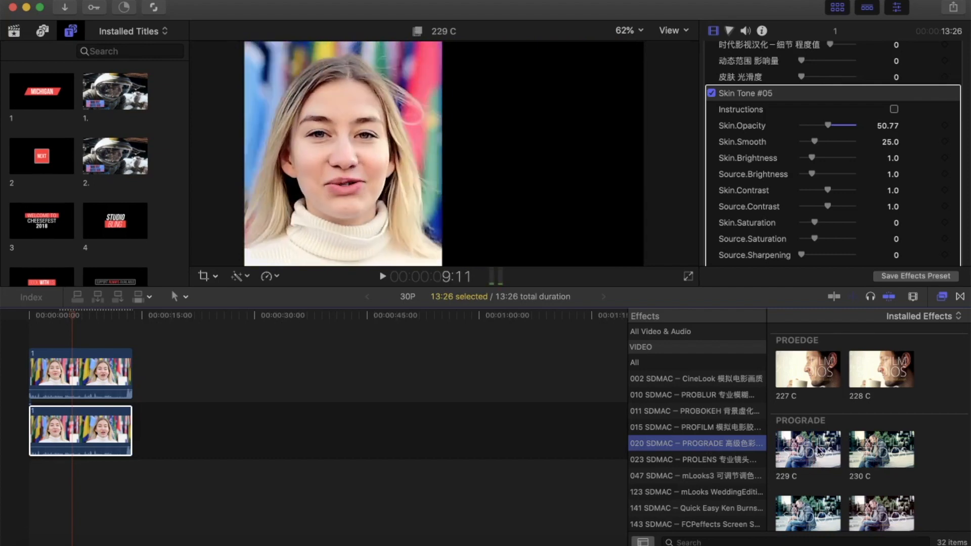
pyautogui.doubleClick(815, 452)
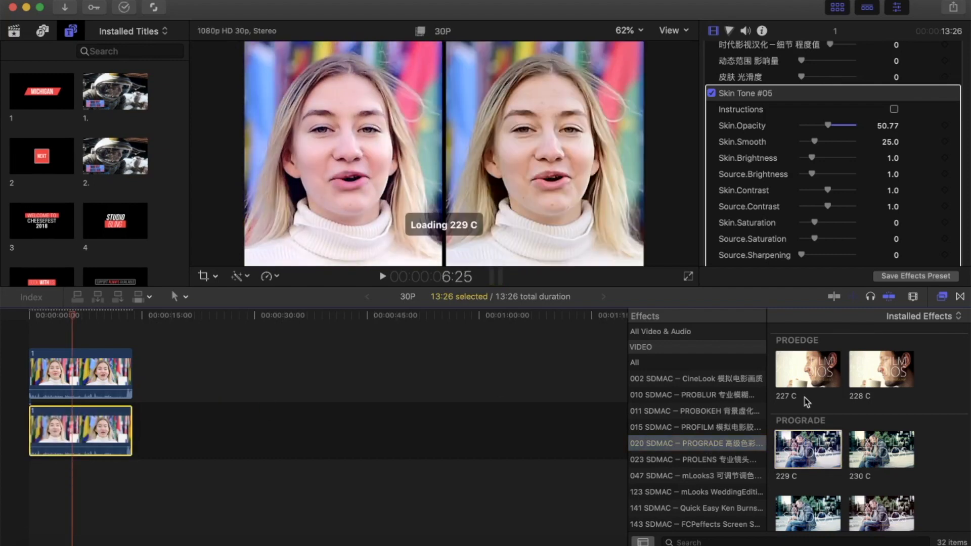
pyautogui.moveTo(794, 449); pyautogui.dragTo(88, 364)
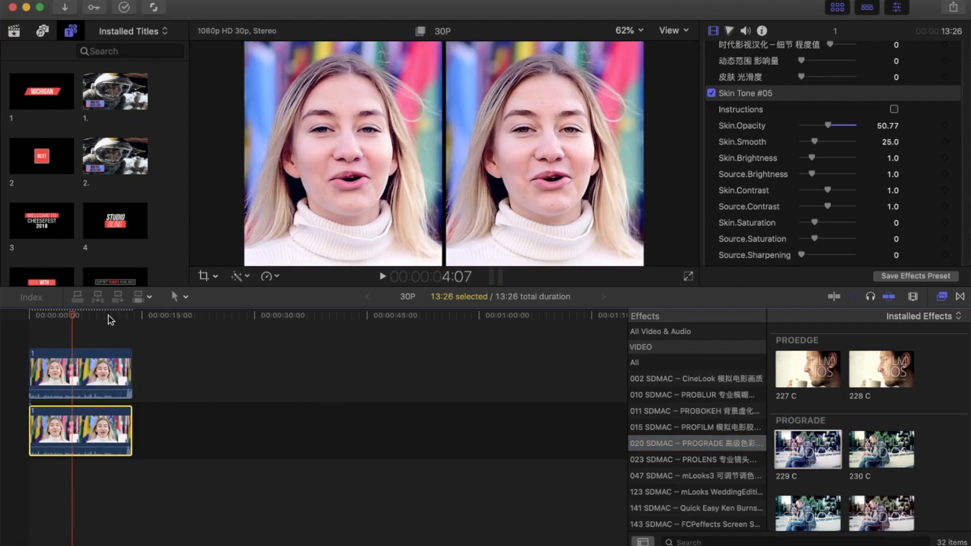
pyautogui.click(689, 277)
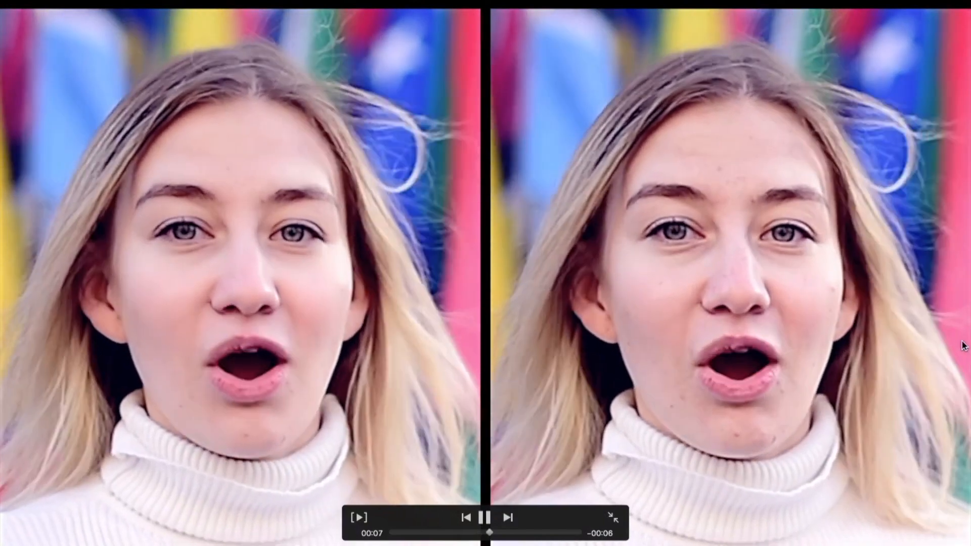